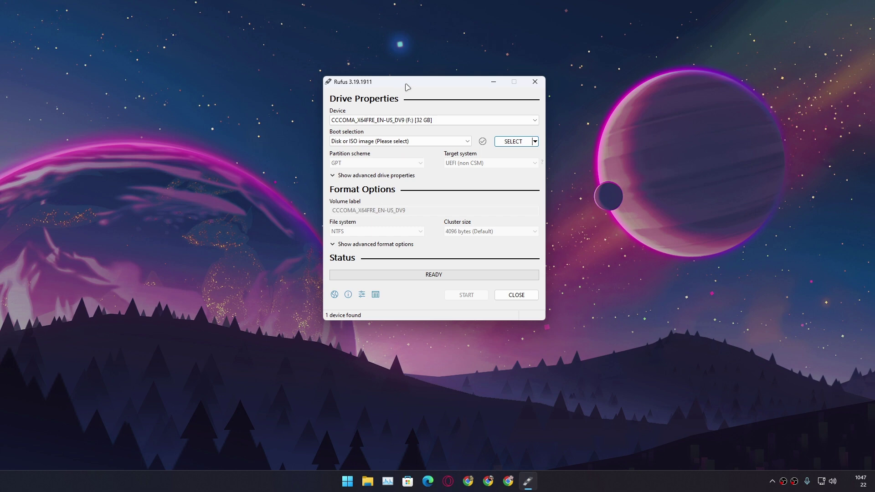
- Reposition the Rufus window on the desktop
left_click_drag(407, 86, 381, 91)
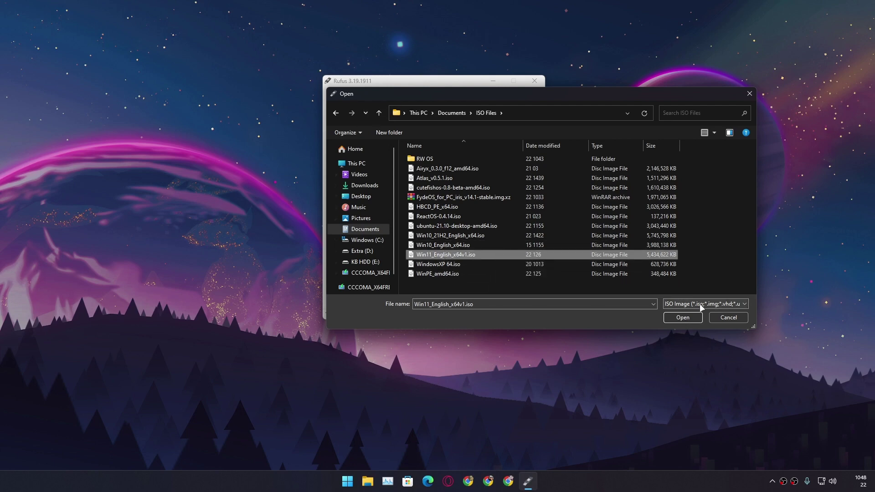
- Load Win11_English_x64v1.iso into Rufus and start writing it to the USB drive
left_click(673, 319)
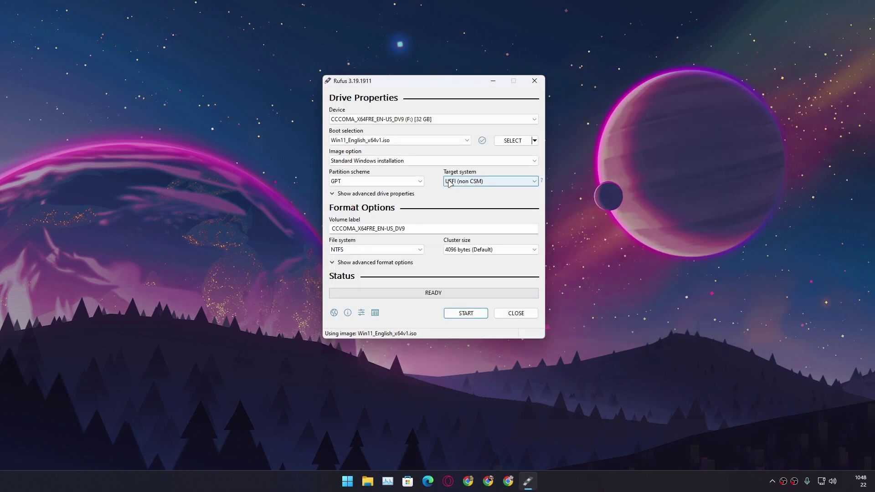
left_click(465, 313)
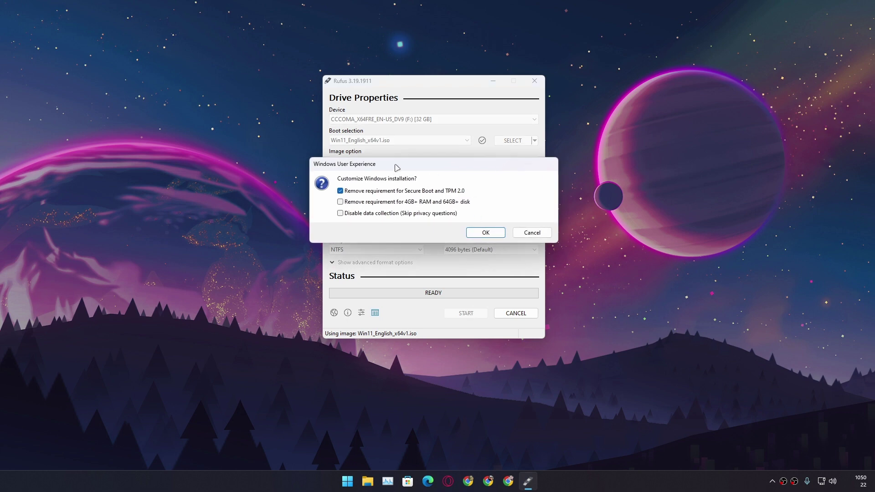
mouse_move(396, 168)
left_mouse_down()
mouse_move(385, 164)
mouse_move(405, 172)
left_mouse_up()
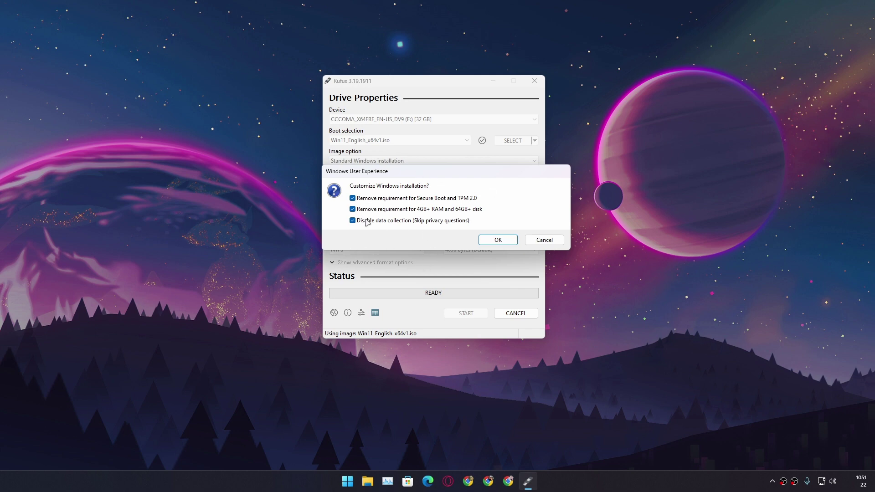
- Accept the three Windows customizations, confirm erasing the USB drive, and close Rufus when finished
left_click(504, 242)
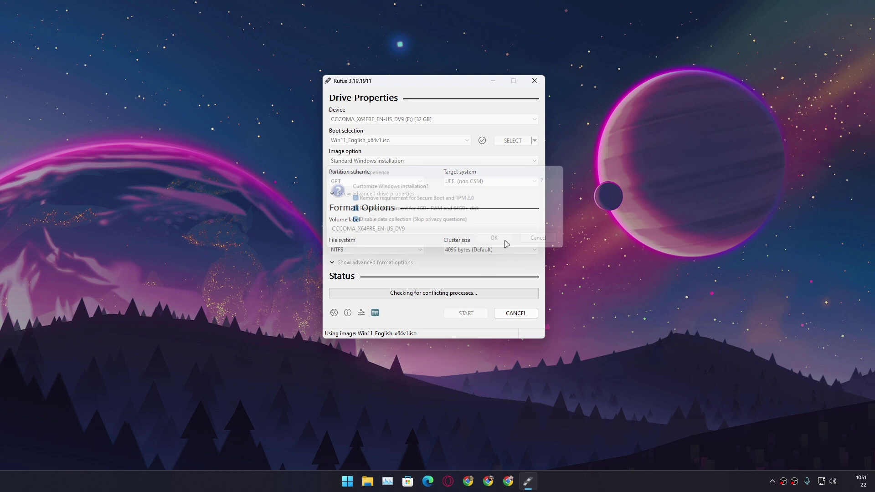
left_click(458, 278)
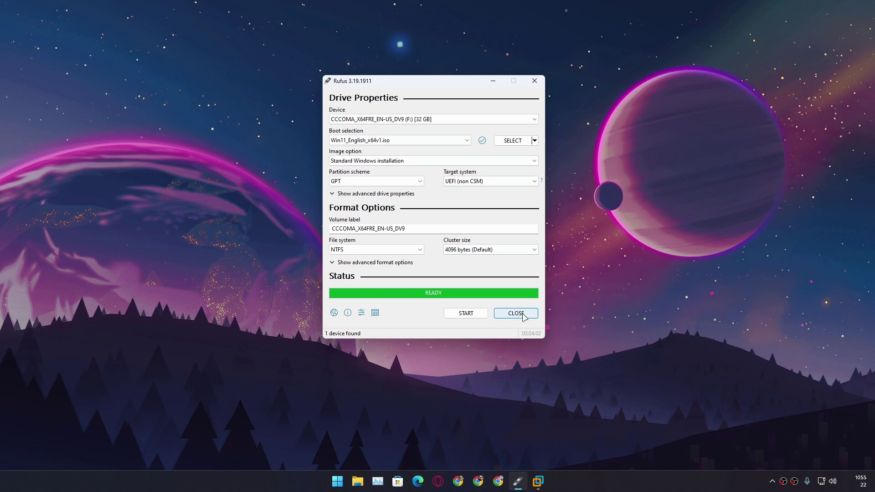
left_click(515, 313)
- Open the Test PC virtual machine and power it on to firmware
mouse_move(527, 481)
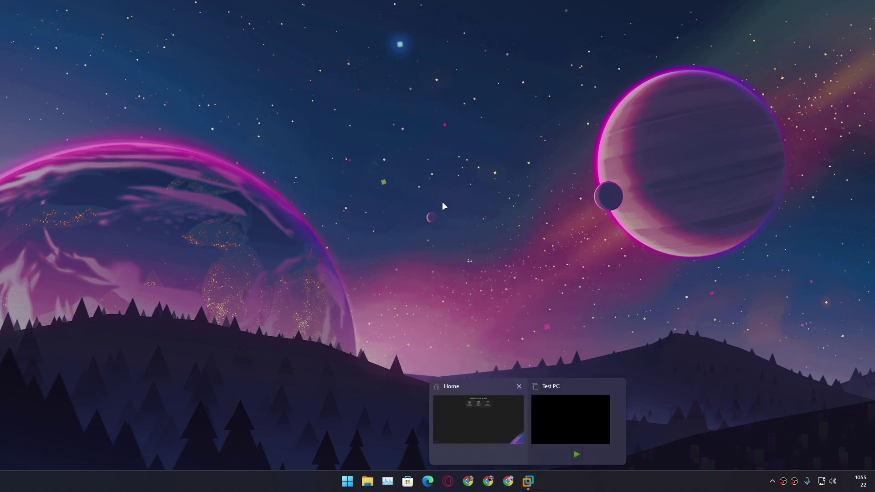
left_click(584, 401)
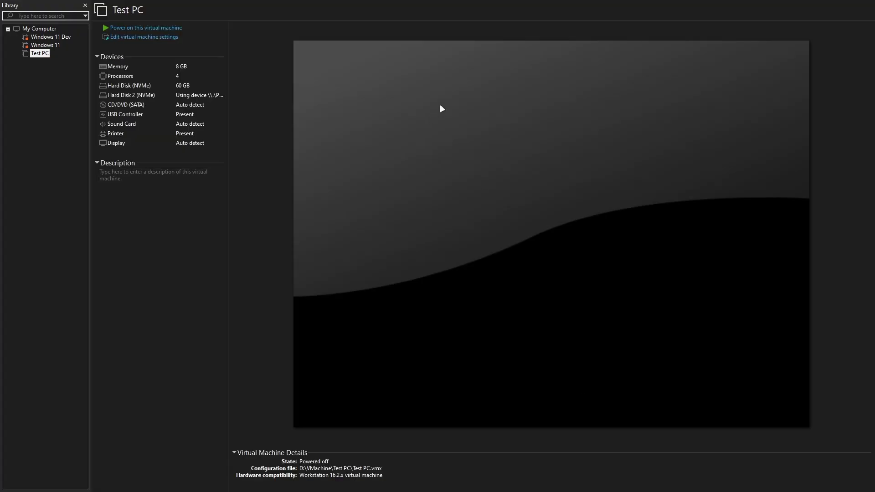
mouse_move(193, 3)
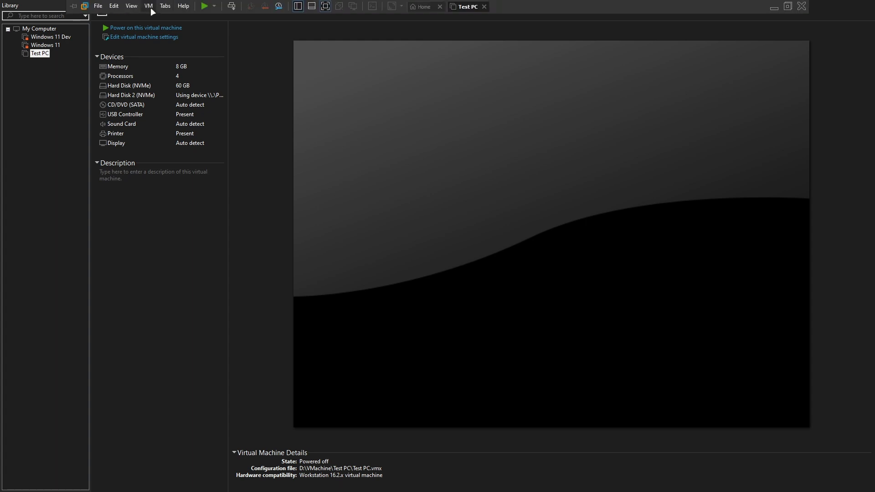
left_click(151, 8)
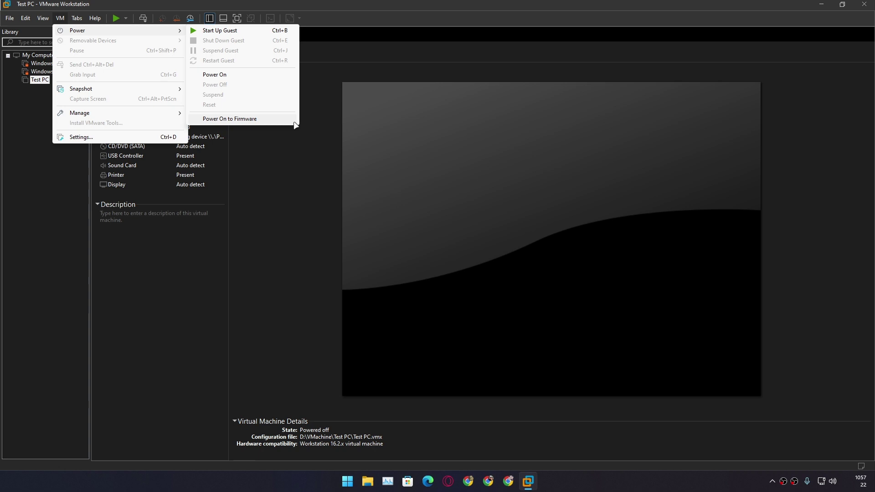
left_click(237, 119)
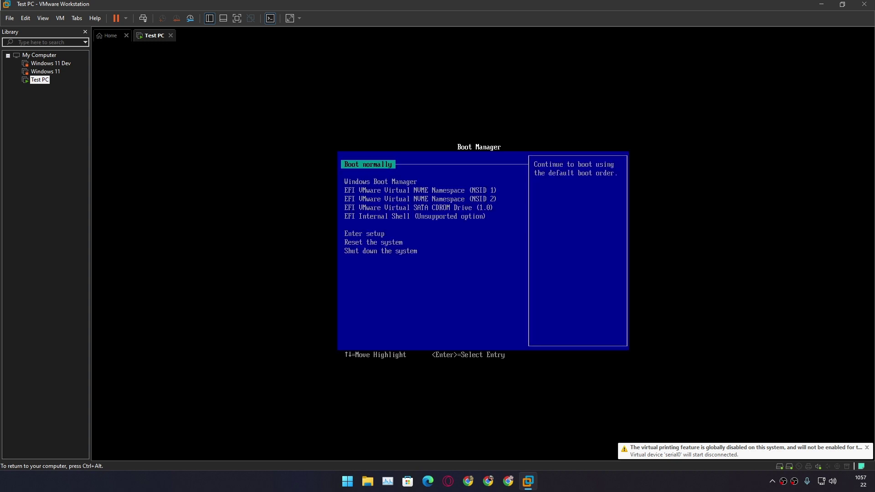
- Boot from the NVMe Namespace (NSID 2) entry in the Boot Manager
key("Down")
key("Down")
key("Down")
key("Down")
key("Up")
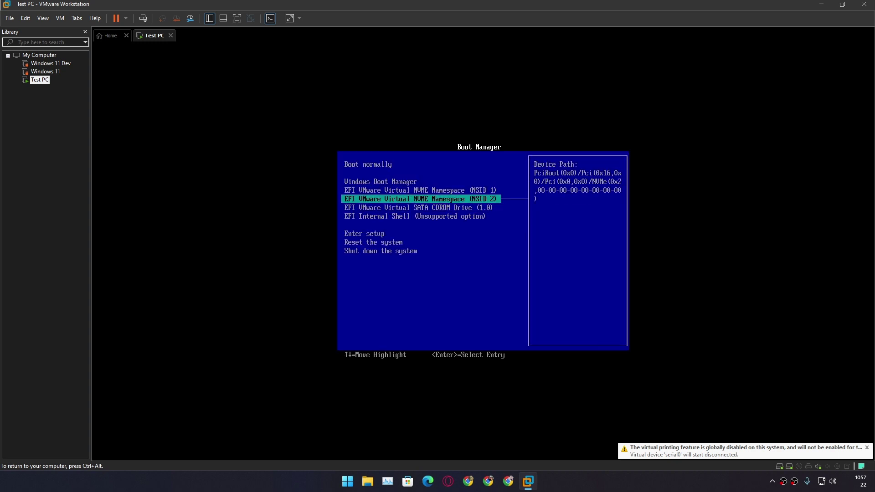
key("Return")
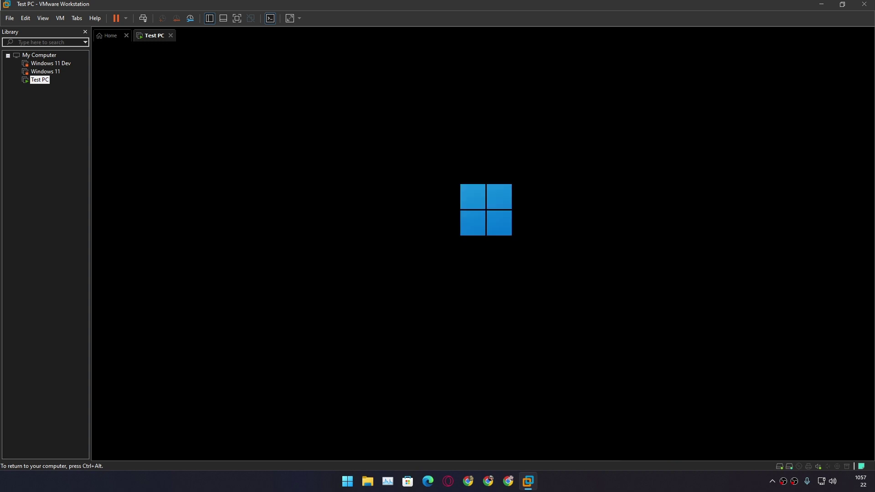
- Keep the default language and keyboard, skip the product key, and choose Windows 11 Pro
key("ctrl+alt")
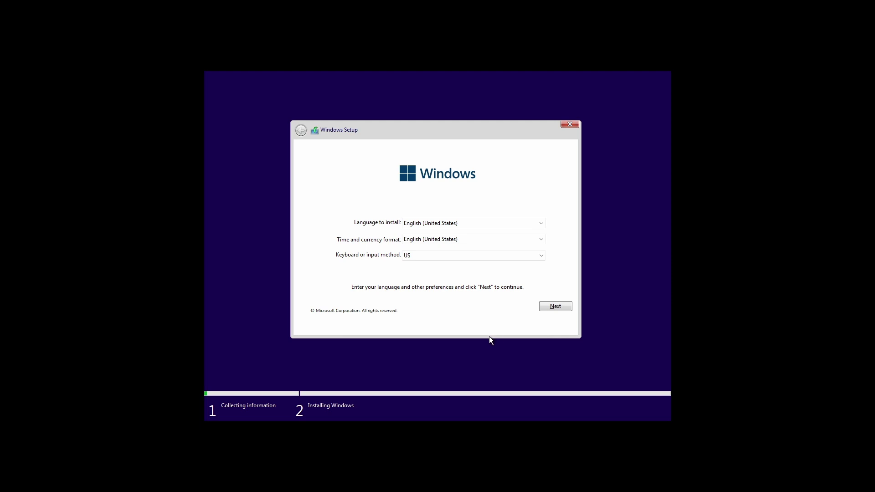
left_click(556, 306)
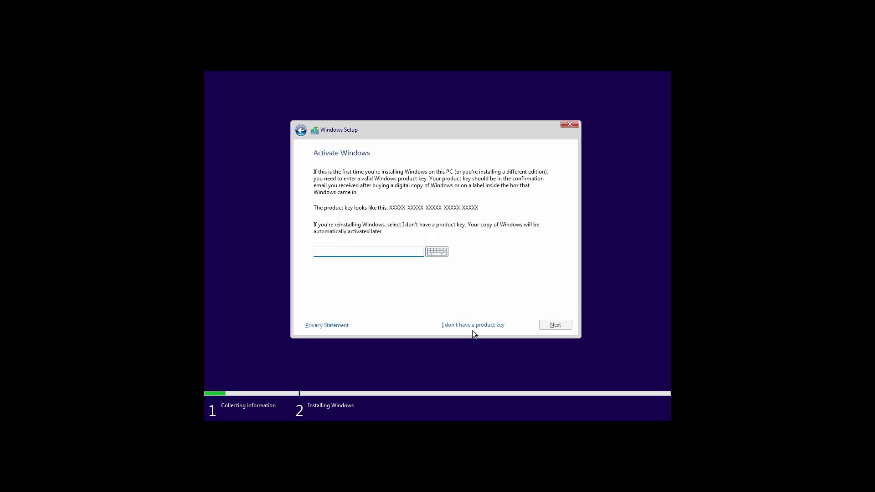
left_click(467, 328)
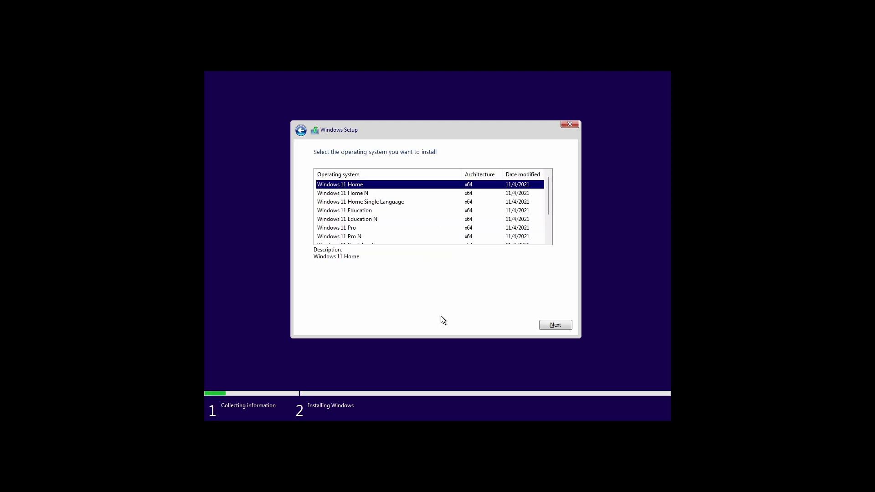
left_click(354, 227)
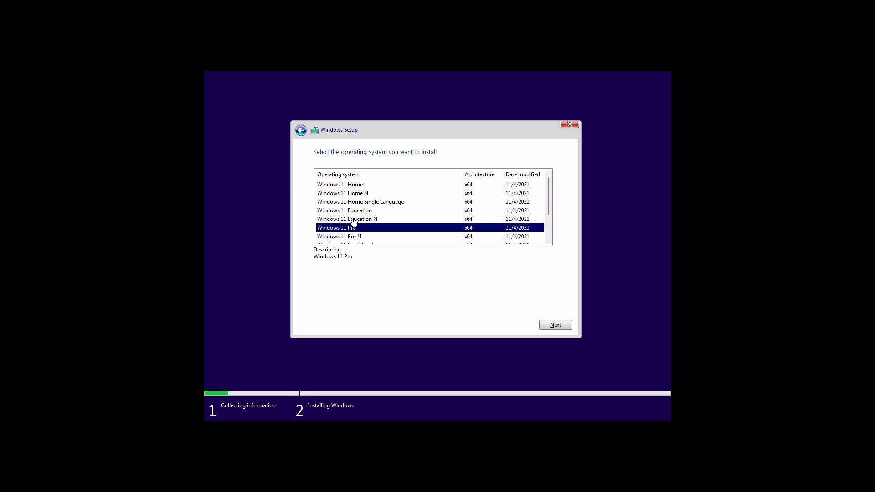
left_click(549, 324)
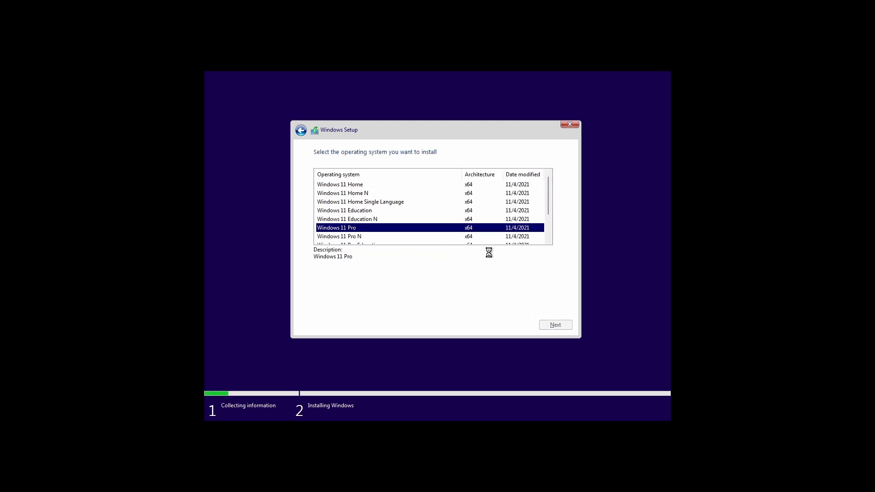
- Accept the licence terms and install onto Drive 0 Partition 3
left_click(350, 312)
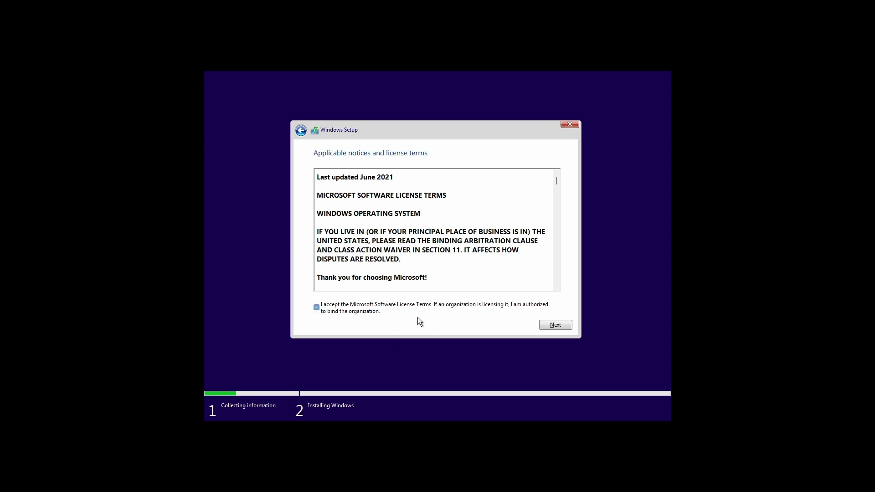
left_click(555, 324)
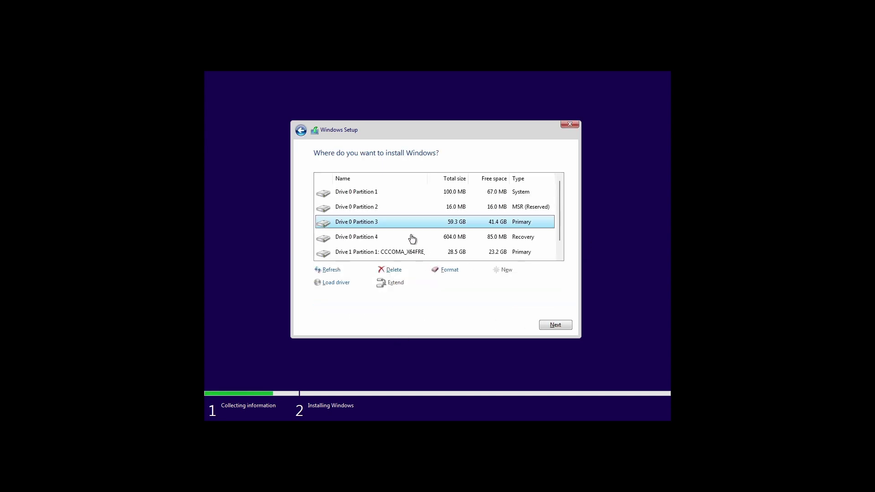
left_click(556, 324)
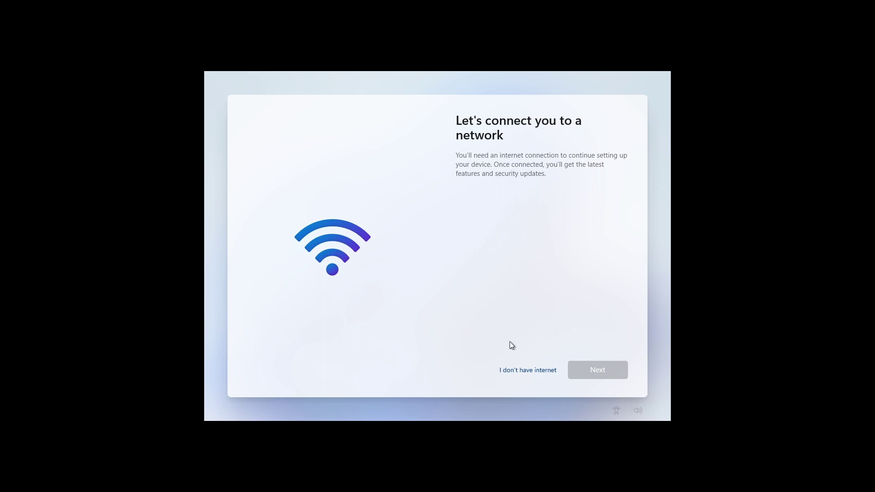
- Choose 'I don't have internet', then 'Continue with limited setup'
left_click(537, 380)
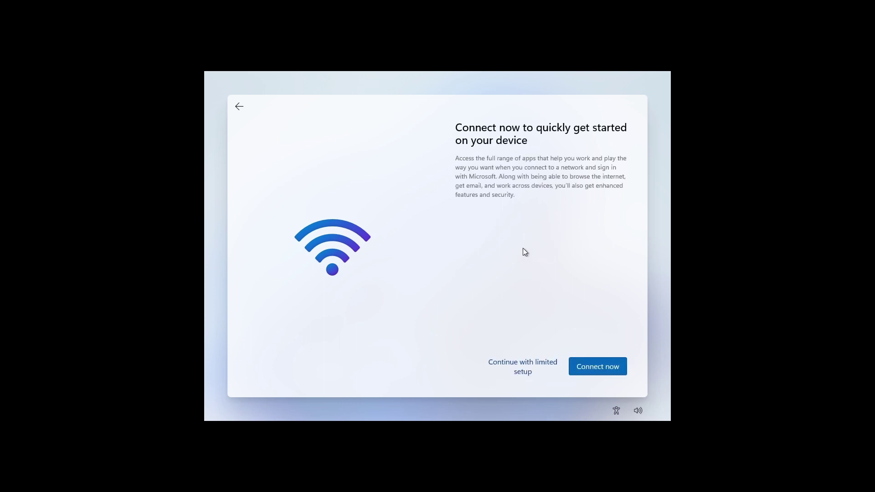
left_click(524, 362)
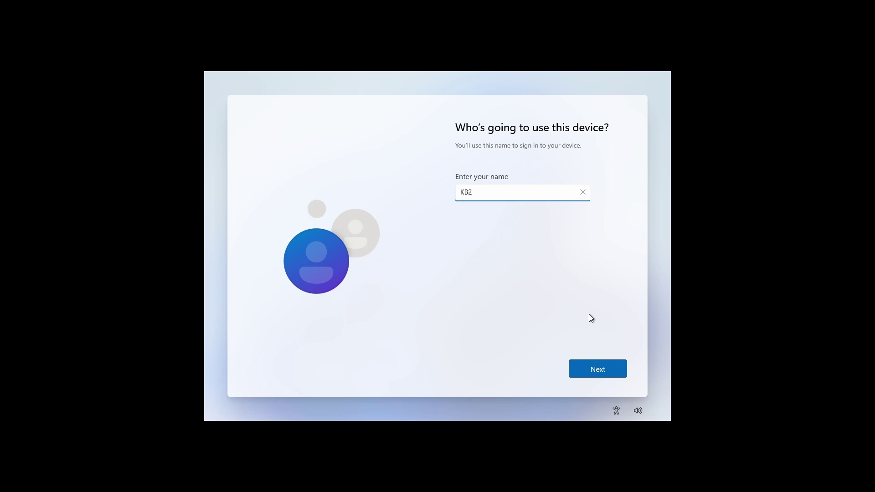
- Submit the local account name, then enter and confirm the account password
left_click(576, 369)
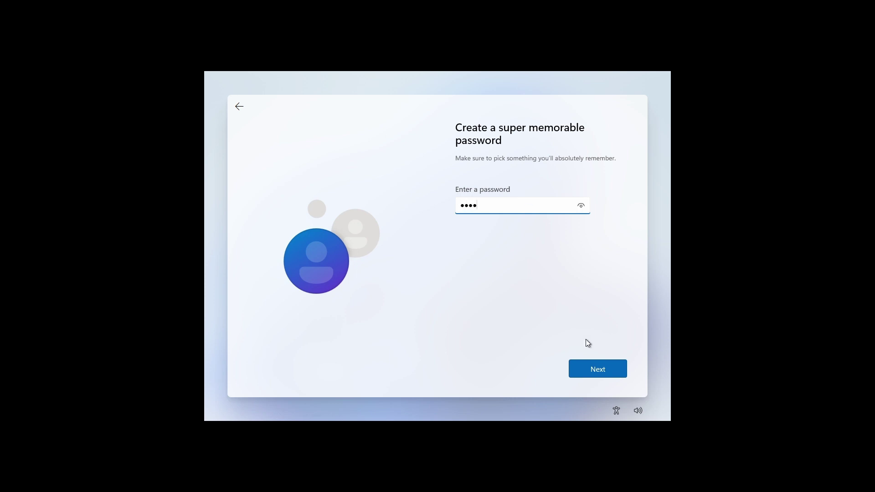
left_click(595, 368)
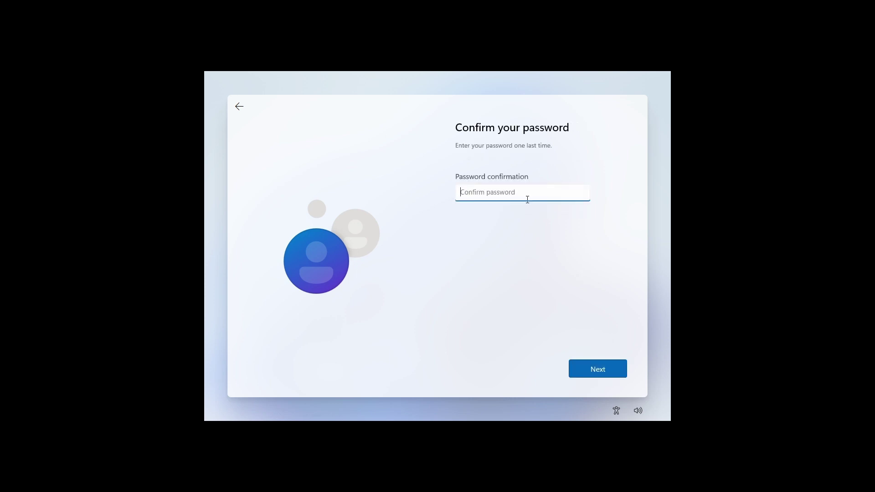
type("••••")
left_click(589, 361)
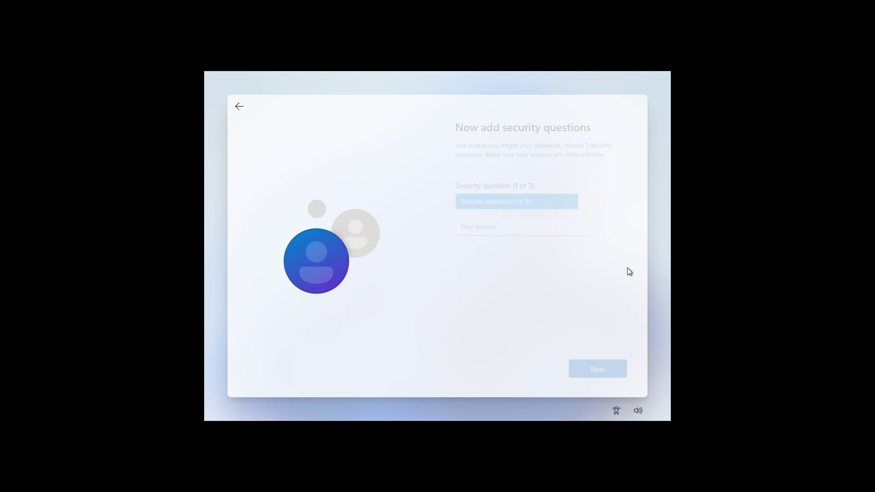
- Pick the first pet's name and childhood nickname security questions and enter their answers
key("Down")
key("Tab")
type("dog")
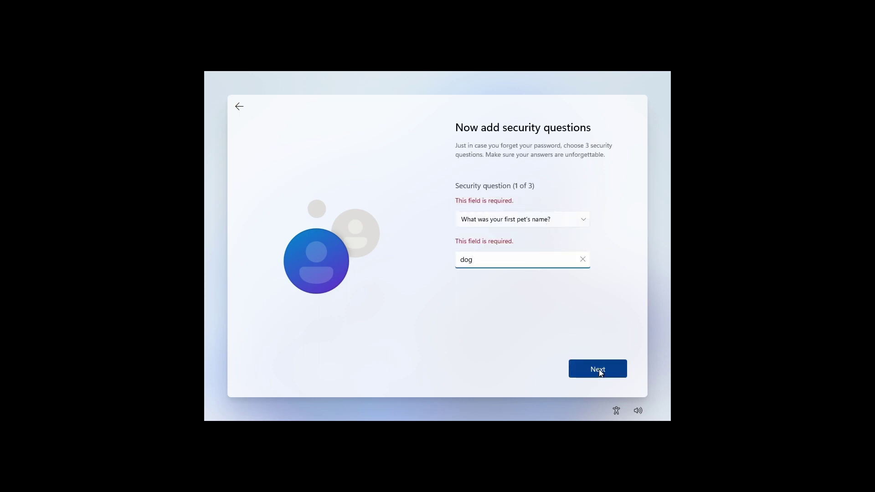
left_click(598, 370)
left_click(530, 198)
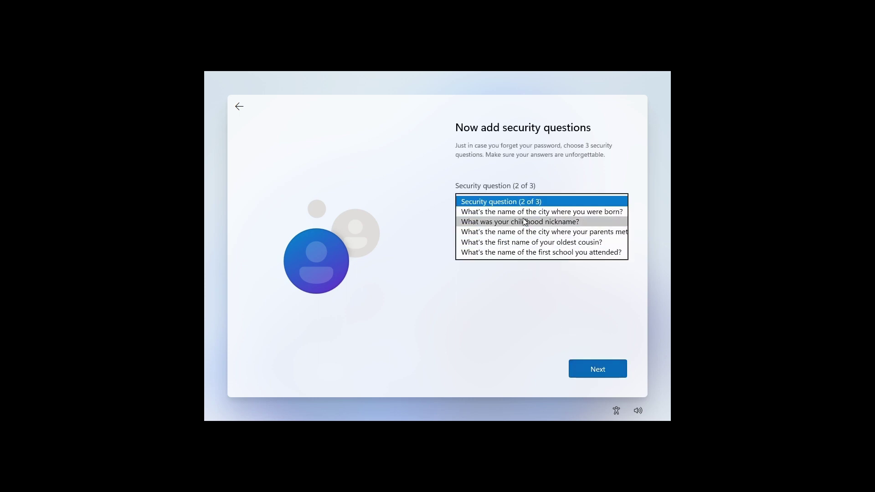
left_click(517, 224)
left_click(497, 225)
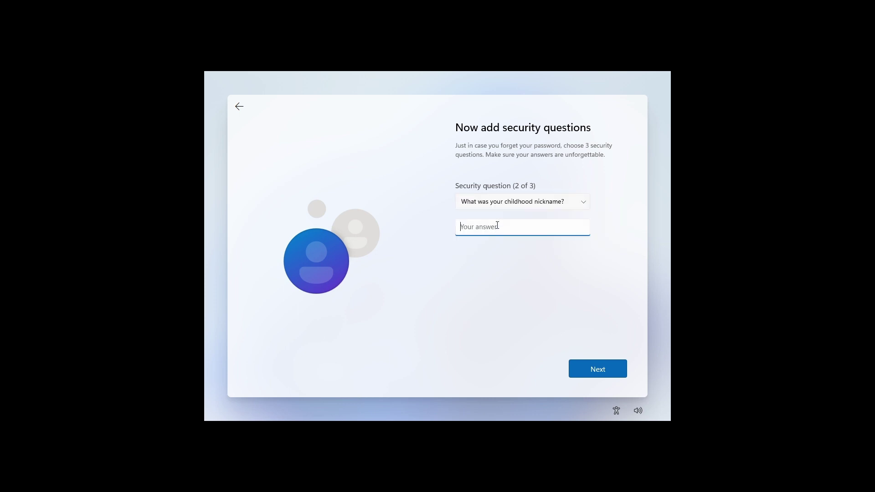
type("kb")
left_click(597, 367)
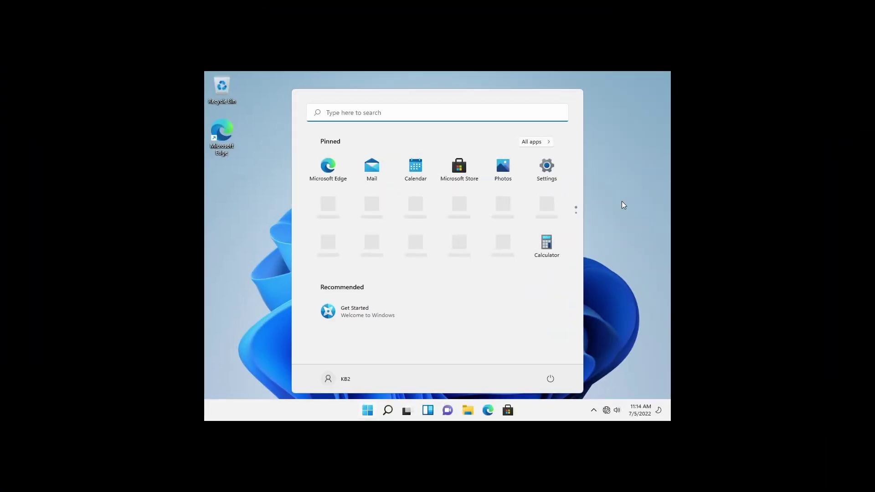
- From the Start menu account options, view Accounts > Your info confirming a local Administrator account
left_click(367, 413)
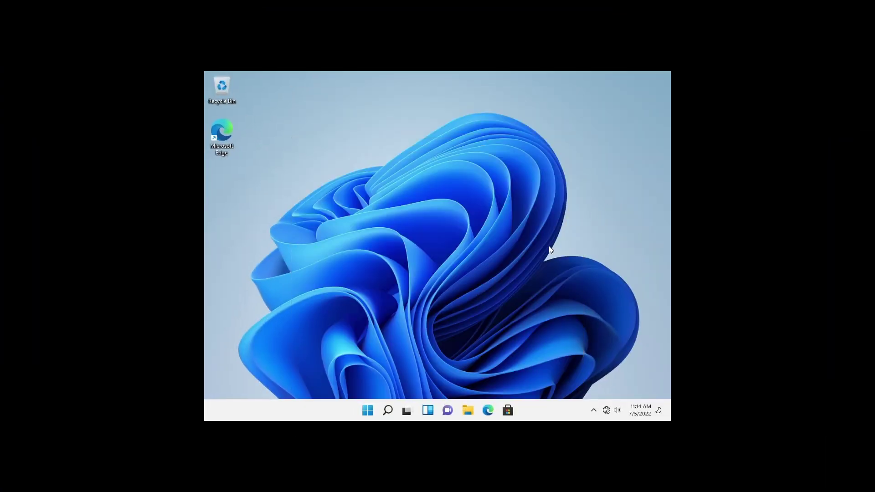
left_click(365, 417)
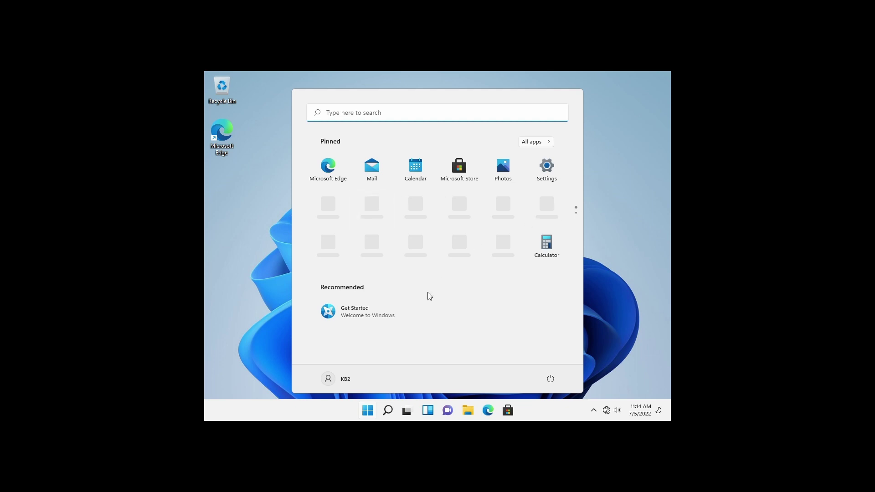
left_click(345, 379)
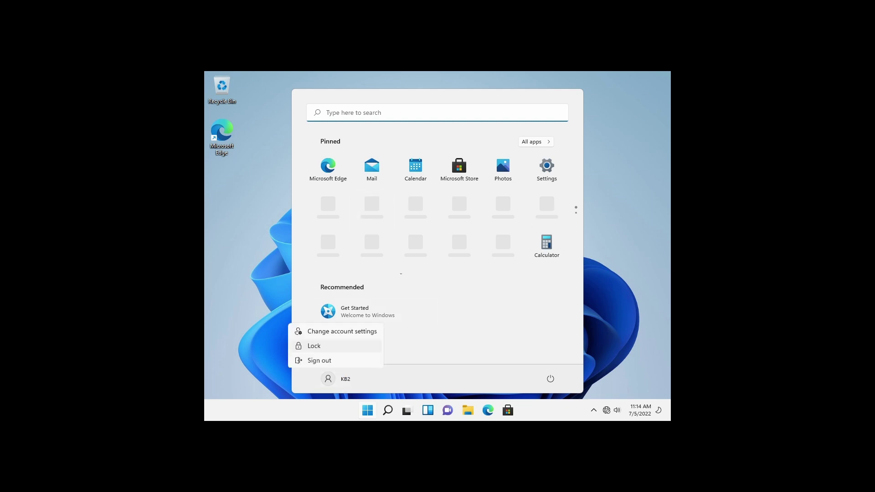
left_click(342, 331)
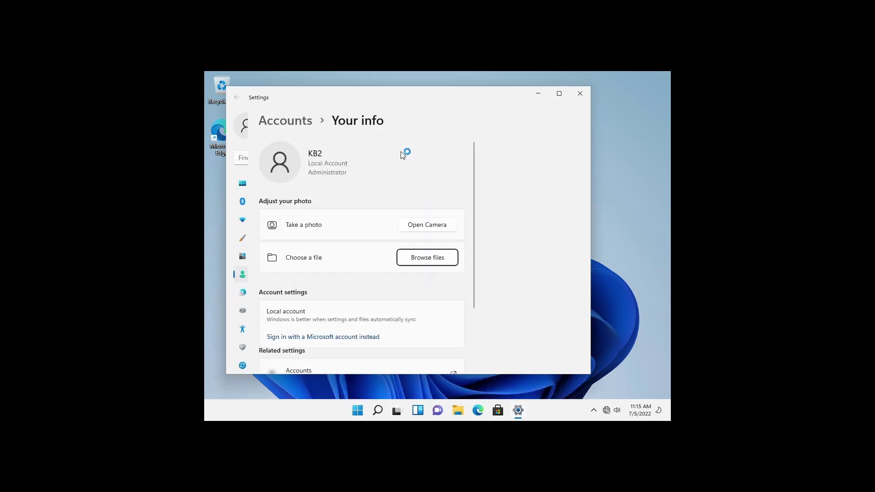
scroll(478, 233, "down", 3)
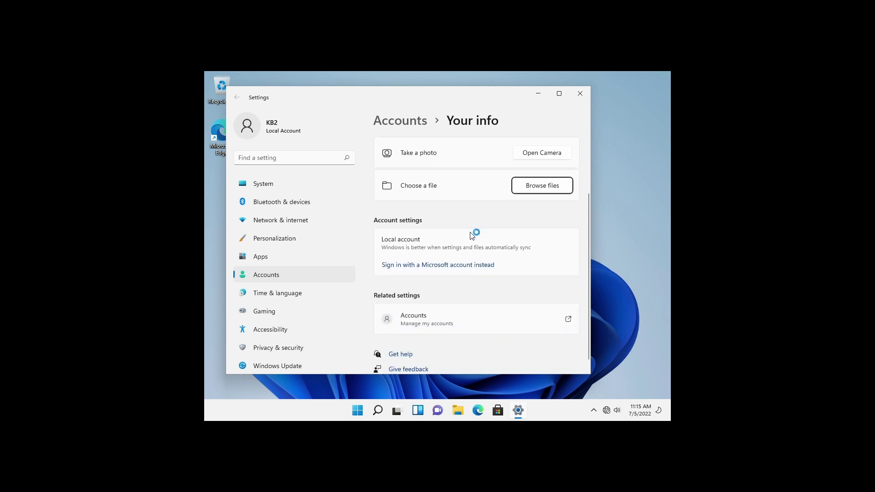
scroll(459, 264, "up", 3)
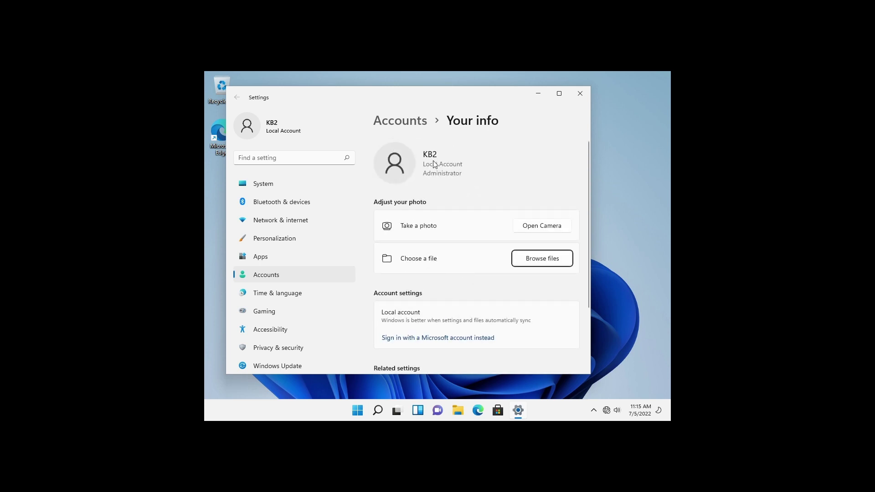